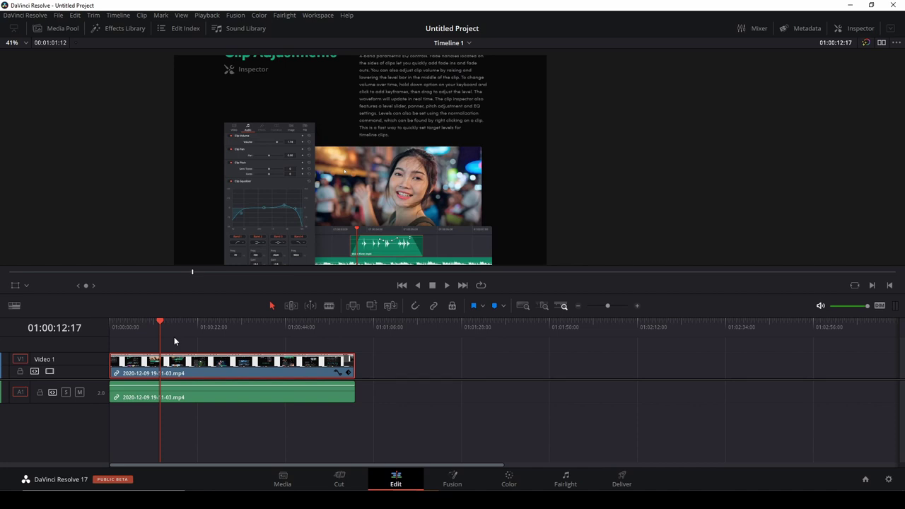
# Preview the video by scrubbing and playing it, settling near 01:00:30.
pyautogui.moveTo(157, 326)
pyautogui.mouseDown()
pyautogui.moveTo(252, 344)
pyautogui.moveTo(240, 343)
pyautogui.mouseUp()
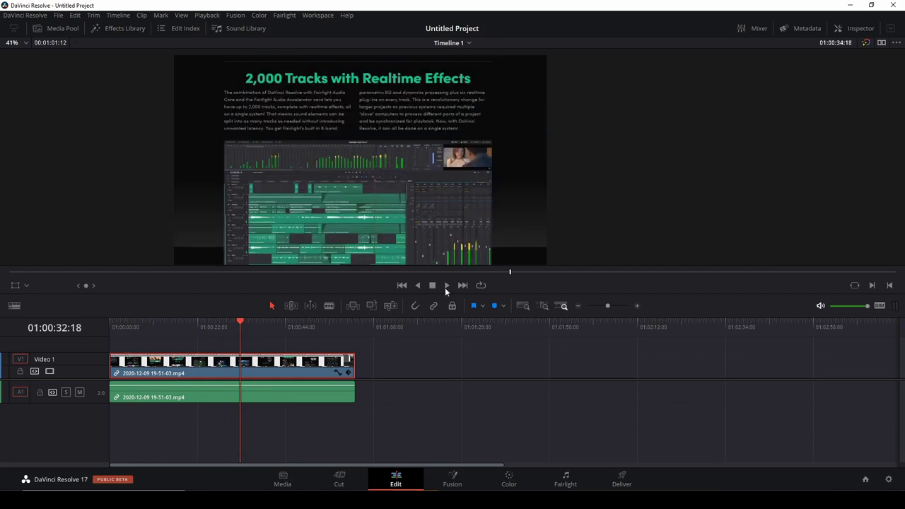
pyautogui.click(446, 285)
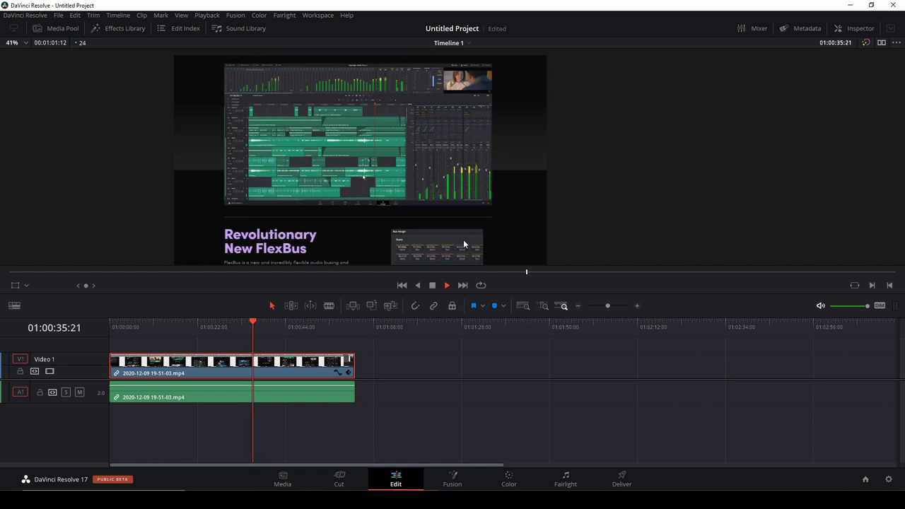
pyautogui.click(432, 285)
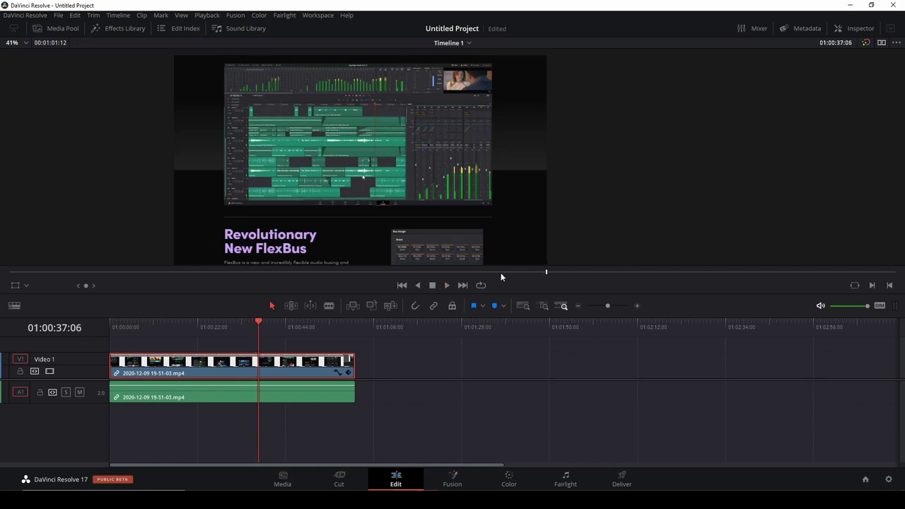
pyautogui.moveTo(500, 273); pyautogui.dragTo(265, 272)
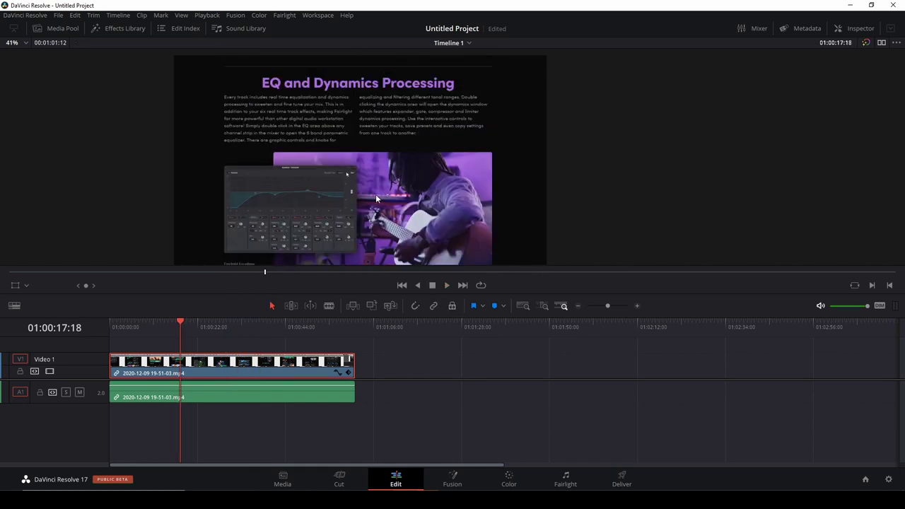
pyautogui.click(188, 326)
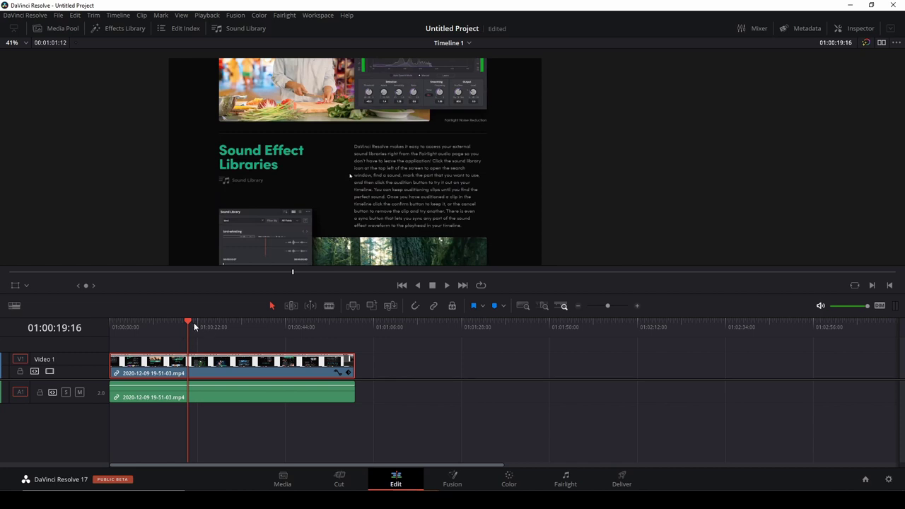
pyautogui.moveTo(194, 323)
pyautogui.mouseDown()
pyautogui.moveTo(263, 333)
pyautogui.moveTo(231, 329)
pyautogui.mouseUp()
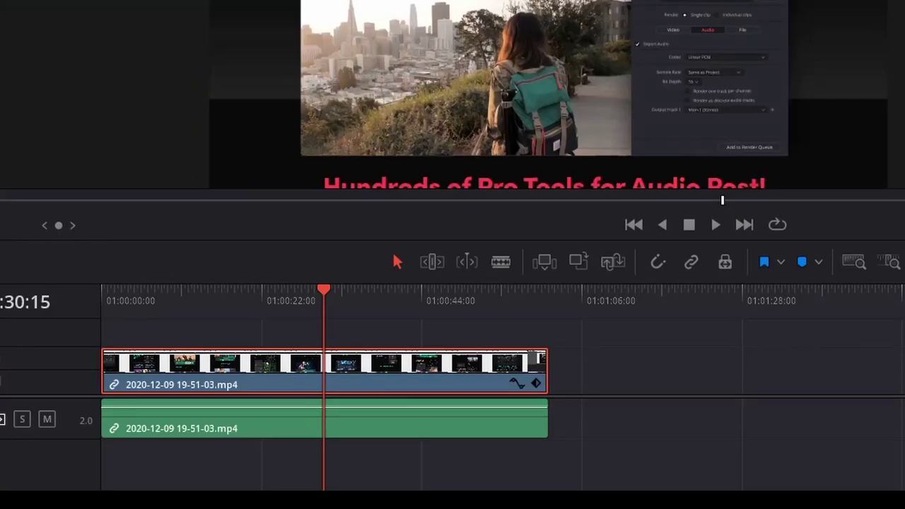
# Add a new mono audio track, A2, below A1 from the track header menu.
pyautogui.rightClick(67, 429)
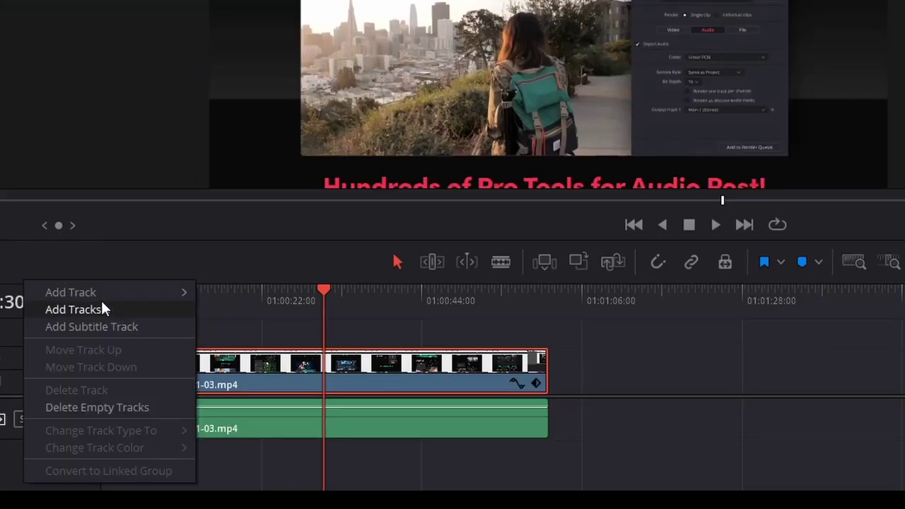
pyautogui.moveTo(100, 298)
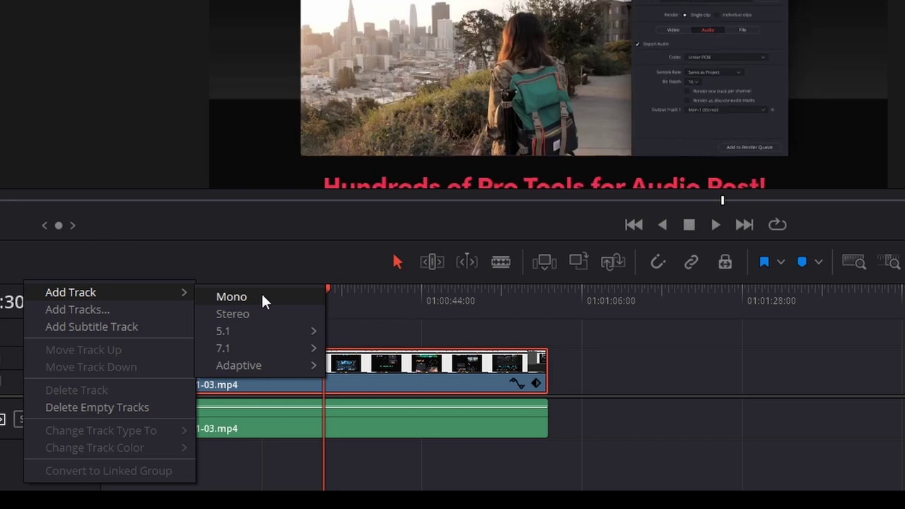
pyautogui.click(262, 297)
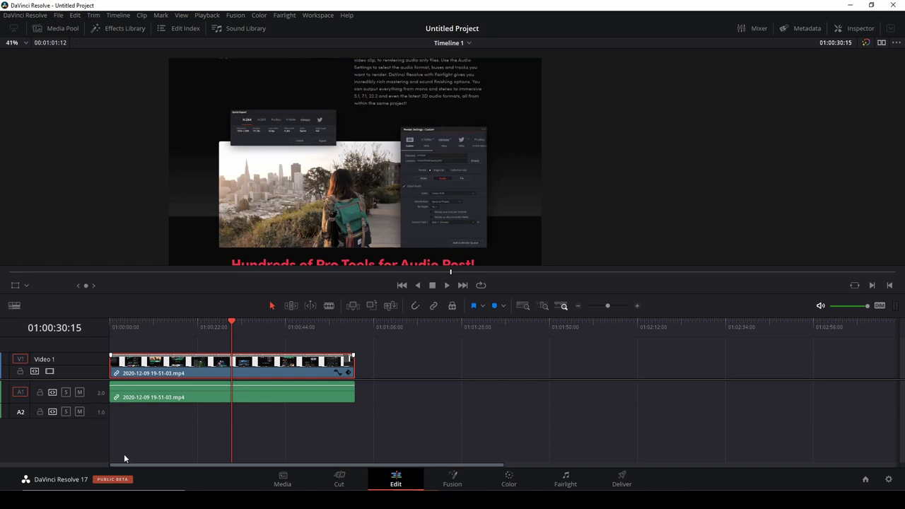
# On the Fairlight page, widen the meters, close the Mixer, and return the playhead to the start.
pyautogui.click(566, 484)
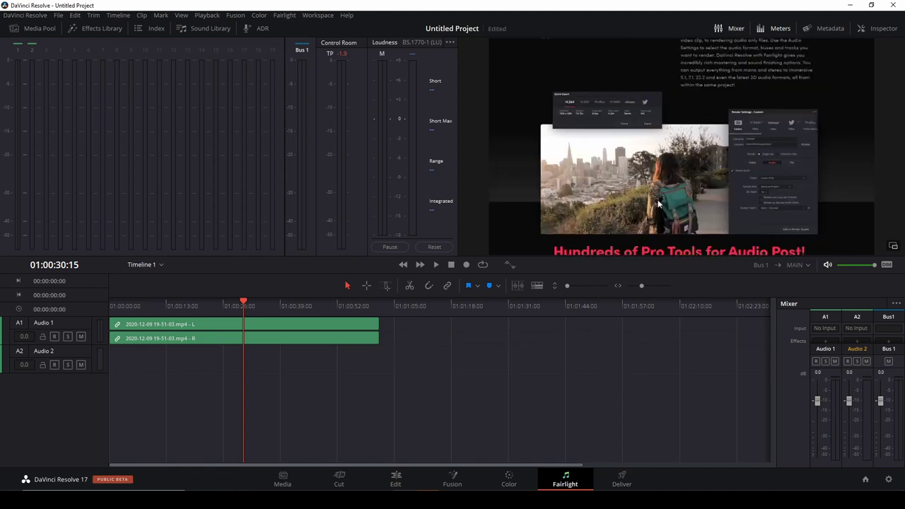
pyautogui.moveTo(457, 126)
pyautogui.mouseDown()
pyautogui.moveTo(813, 108)
pyautogui.moveTo(470, 119)
pyautogui.mouseUp()
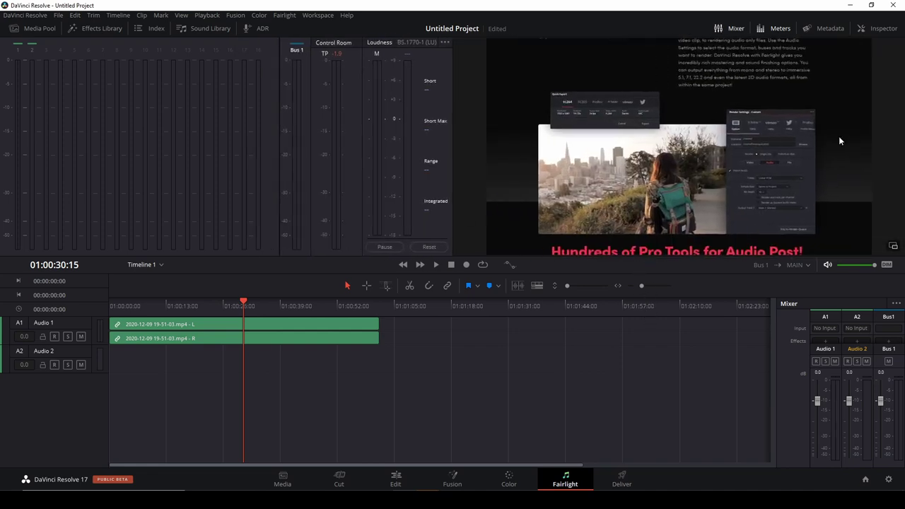
pyautogui.click(780, 30)
pyautogui.click(780, 28)
pyautogui.click(739, 31)
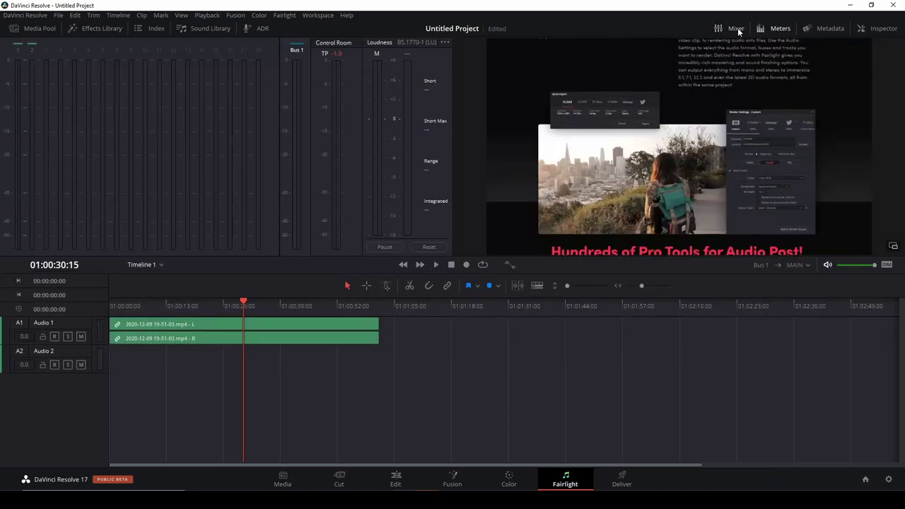
pyautogui.click(775, 29)
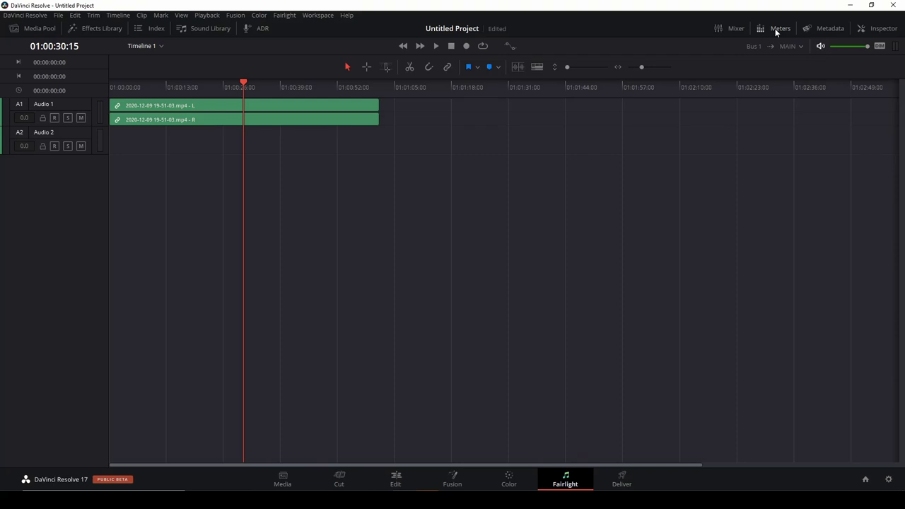
pyautogui.click(776, 29)
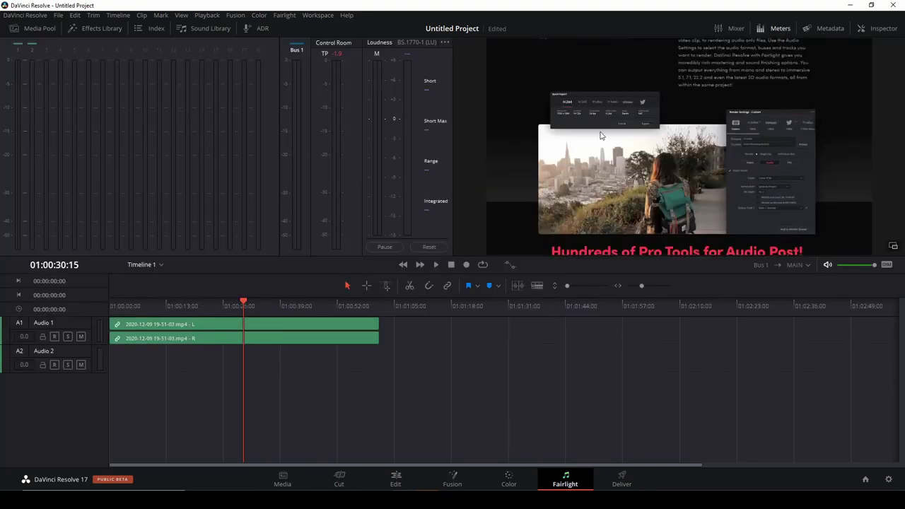
pyautogui.moveTo(241, 305); pyautogui.dragTo(269, 319)
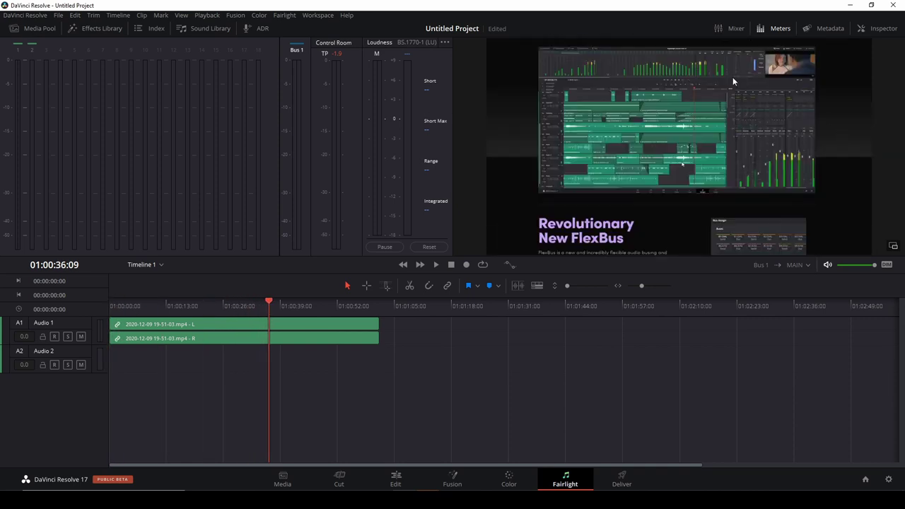
pyautogui.moveTo(265, 311); pyautogui.dragTo(106, 315)
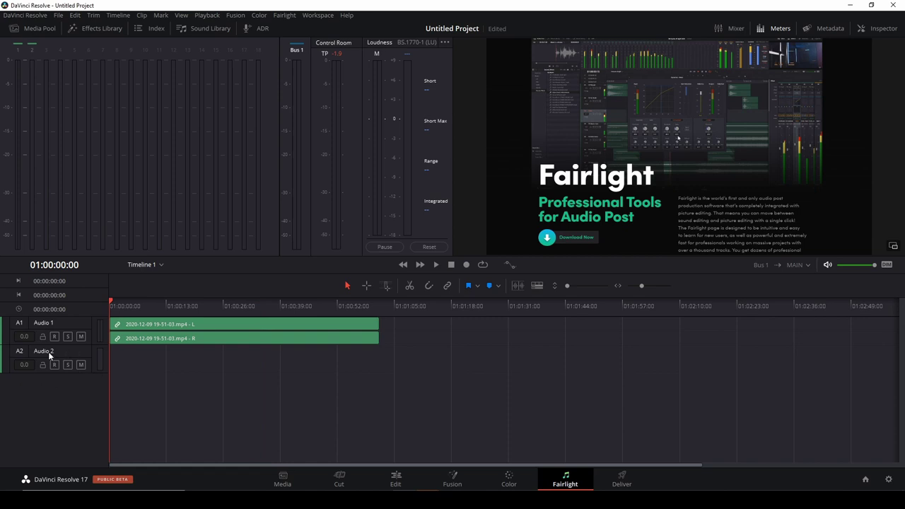
# Rename the Audio 2 track to 'voice over' and select it.
pyautogui.doubleClick(48, 352)
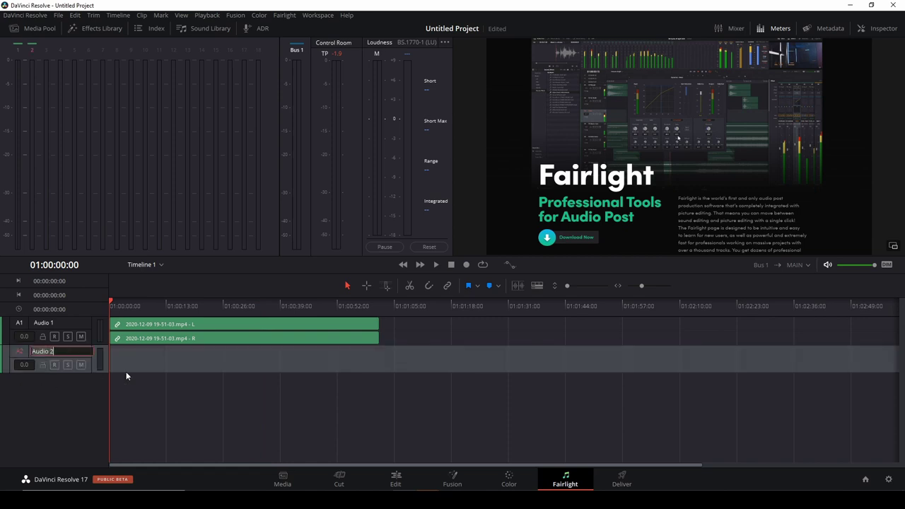
pyautogui.press('BackSpace')
pyautogui.write('vo')
pyautogui.write('ice o')
pyautogui.write('ver')
pyautogui.click(140, 408)
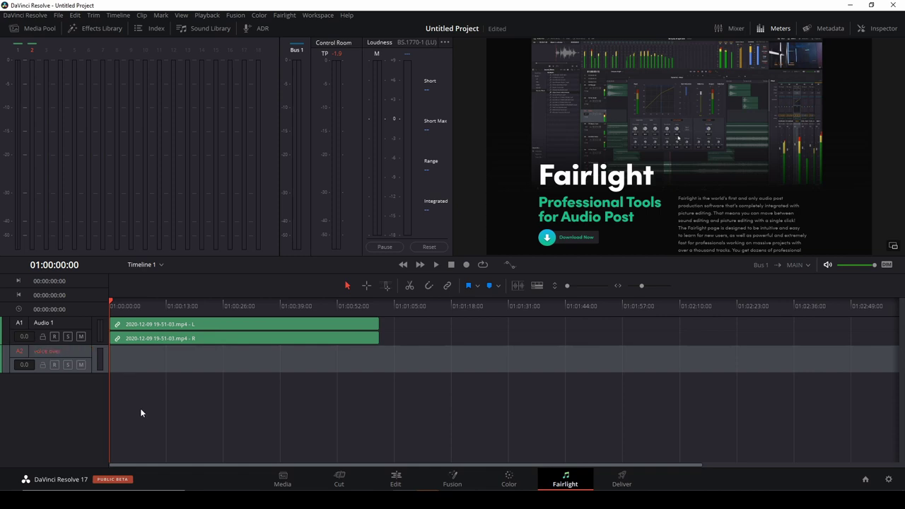
pyautogui.click(78, 353)
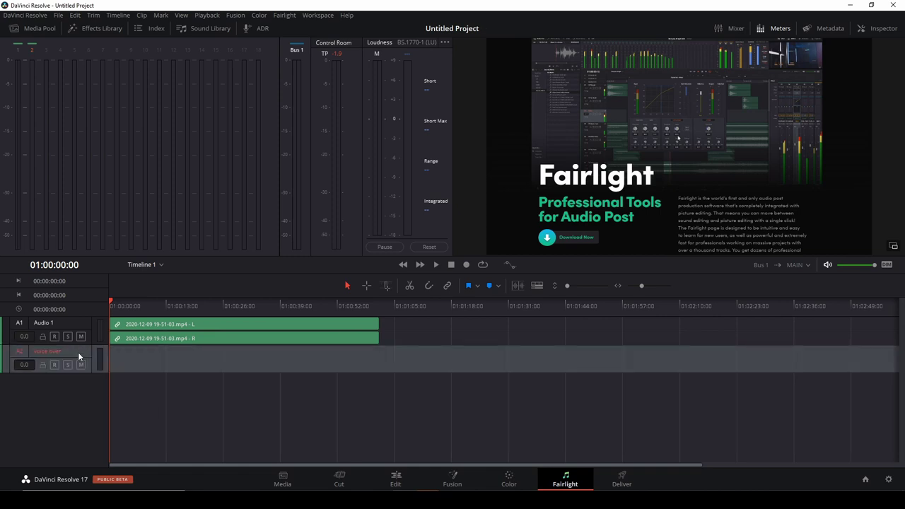
pyautogui.click(284, 15)
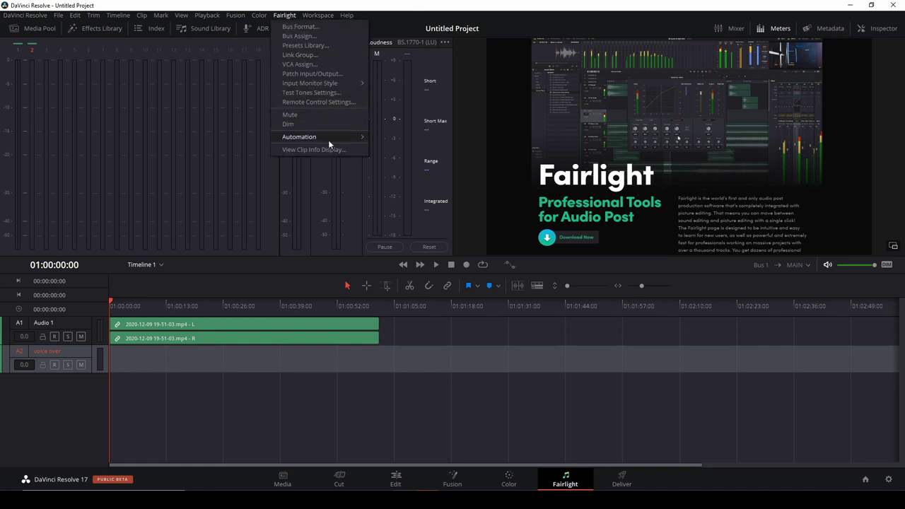
# Patch the first microphone input into the voice over track's input, then close the patch window.
pyautogui.click(331, 75)
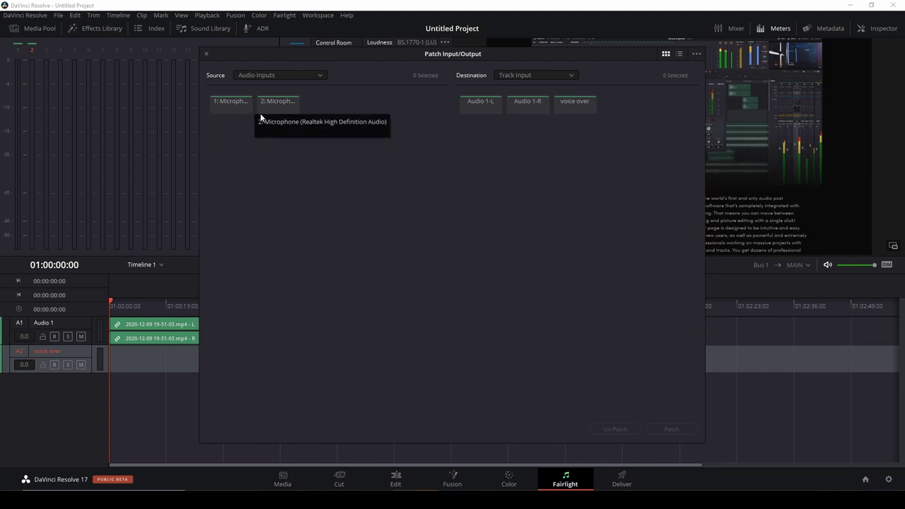
pyautogui.click(220, 107)
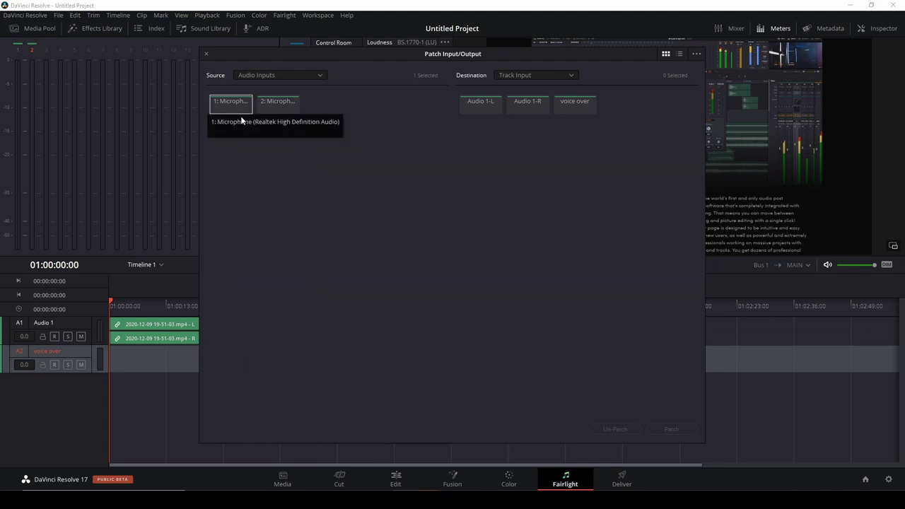
pyautogui.click(555, 74)
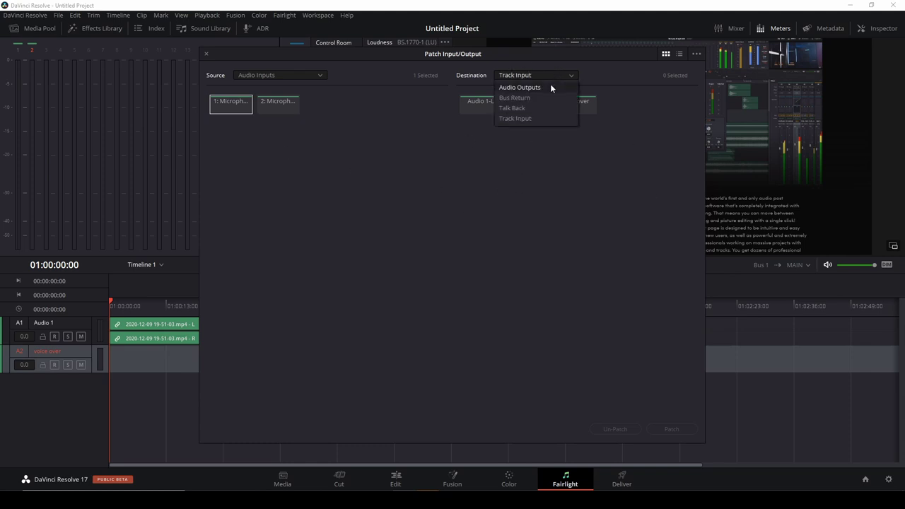
pyautogui.click(550, 87)
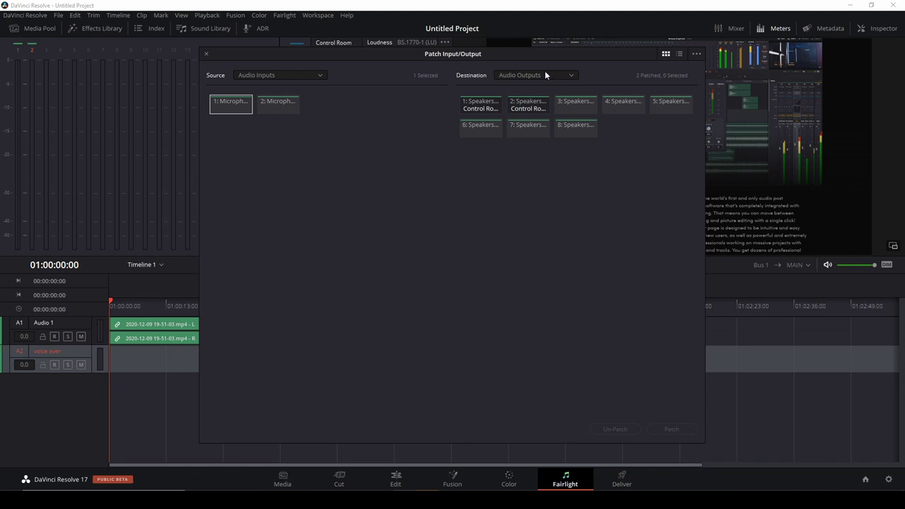
pyautogui.click(545, 73)
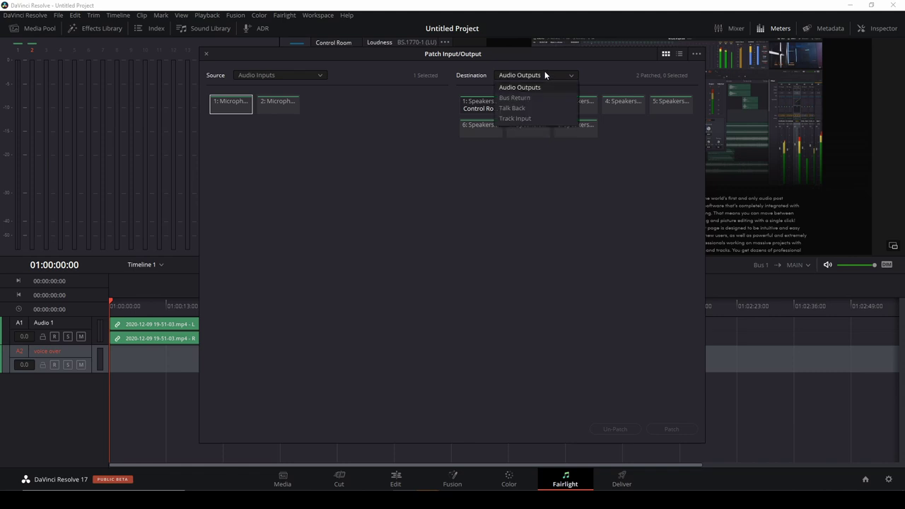
pyautogui.click(525, 119)
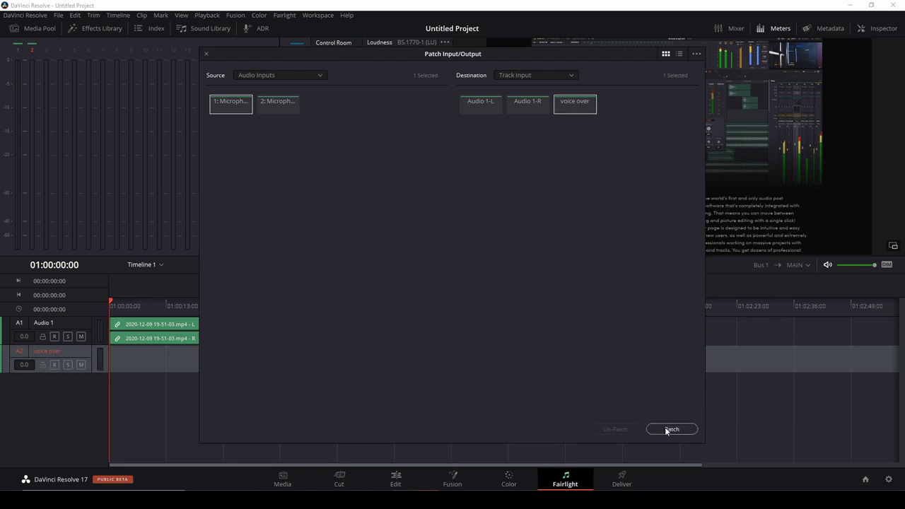
pyautogui.click(670, 430)
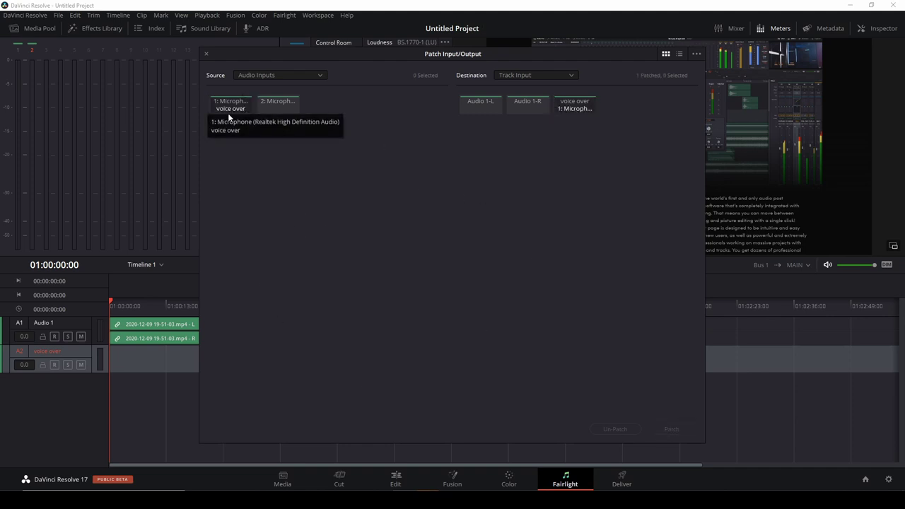
pyautogui.click(206, 55)
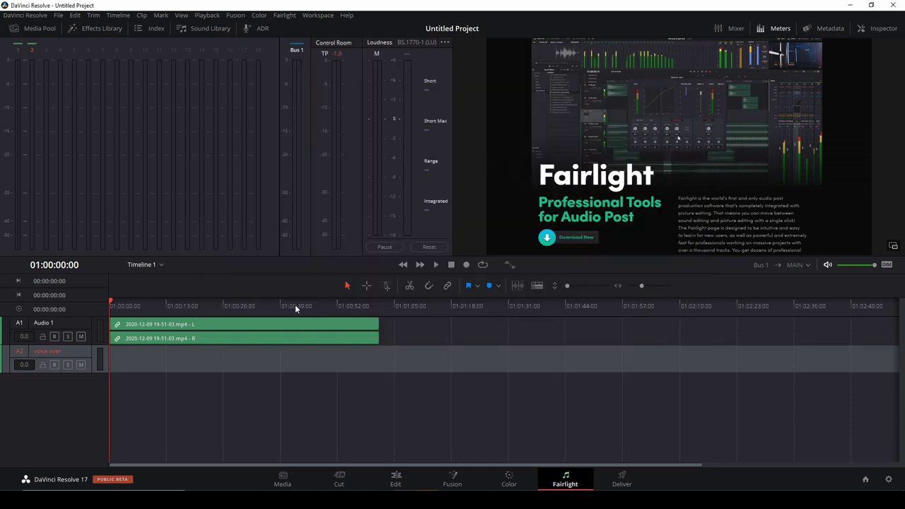
# Arm the voice over track for recording and check its input level with brief playback.
pyautogui.click(56, 368)
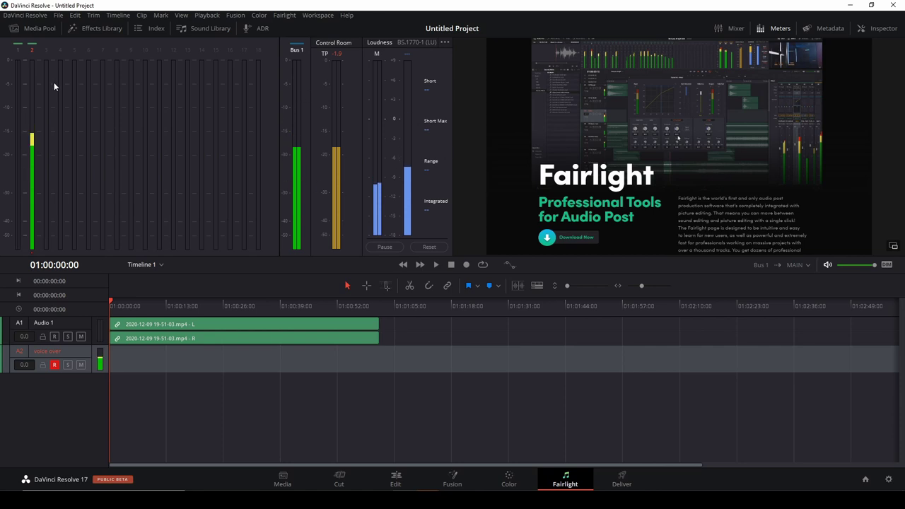
pyautogui.press('space')
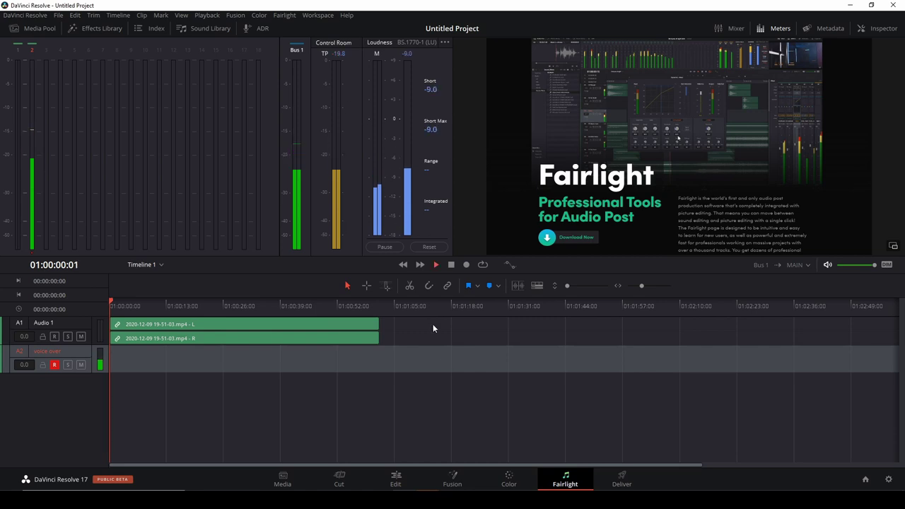
pyautogui.press('space')
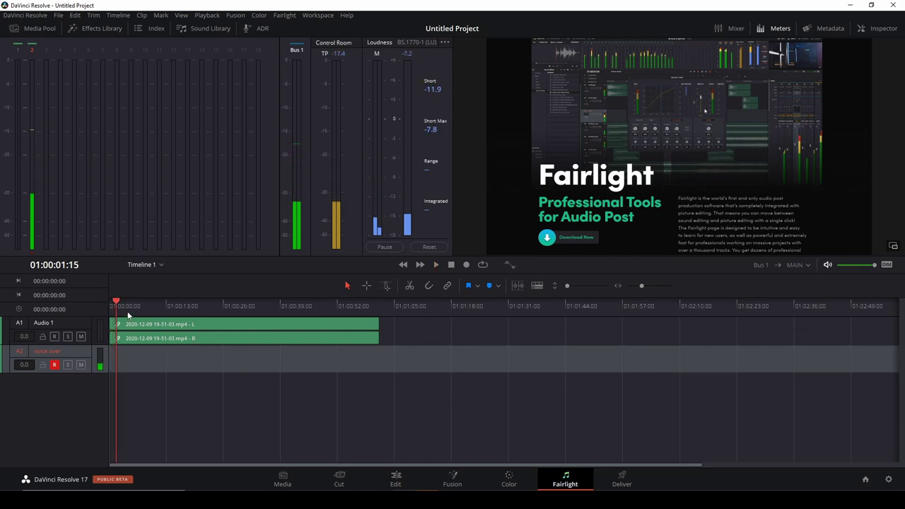
# Scrub through the video, then bring the playhead back to the timeline start.
pyautogui.click(233, 307)
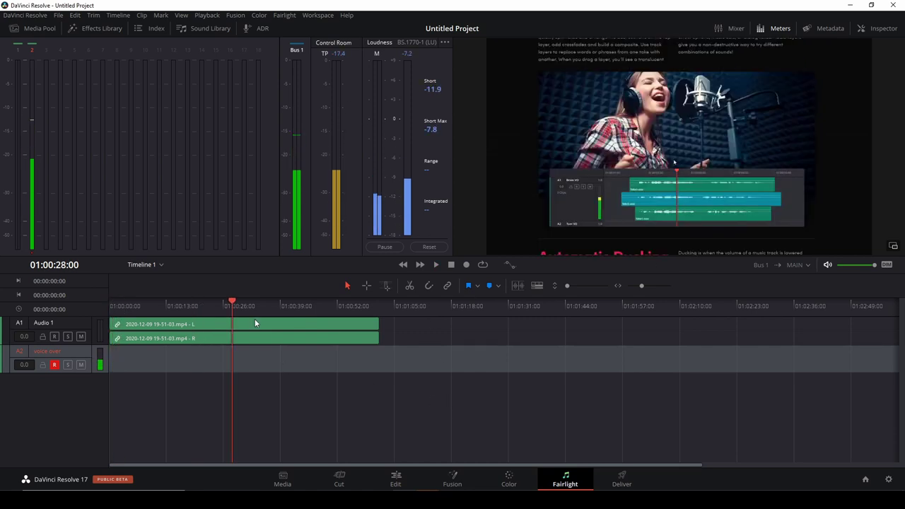
pyautogui.moveTo(245, 306); pyautogui.dragTo(295, 306)
pyautogui.click(275, 306)
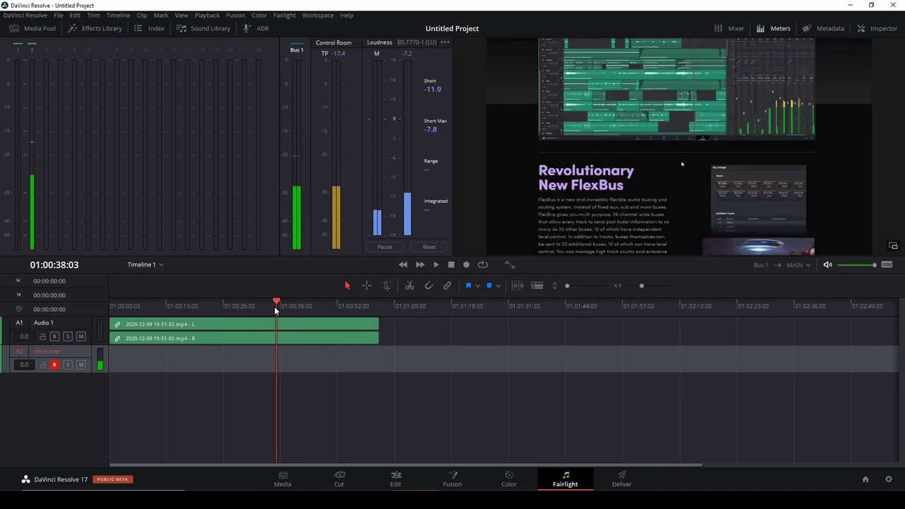
pyautogui.moveTo(277, 306); pyautogui.dragTo(63, 307)
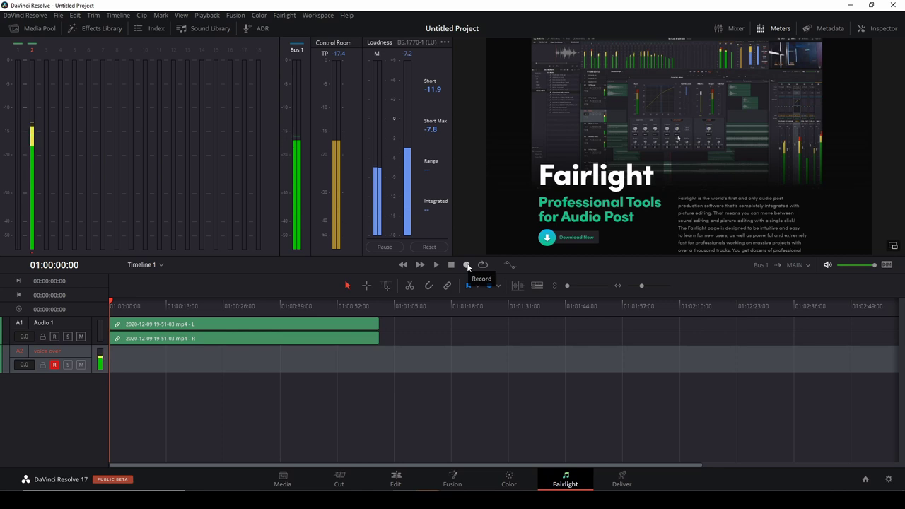
# Record a roughly 14-second voice-over onto the voice over track, then disarm the track.
pyautogui.click(467, 264)
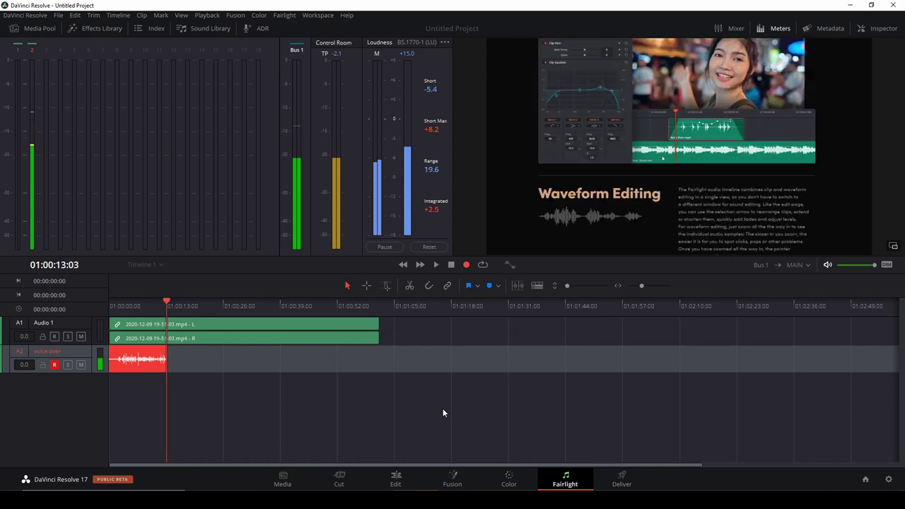
pyautogui.press('space')
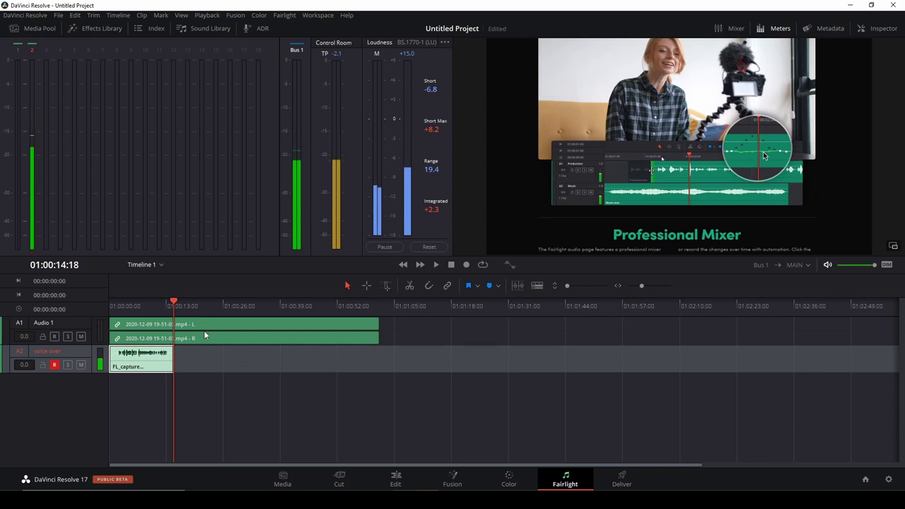
pyautogui.click(56, 365)
# Play back the recording from the start, then show the FL_capture clip's properties in the Inspector.
pyautogui.press('Home')
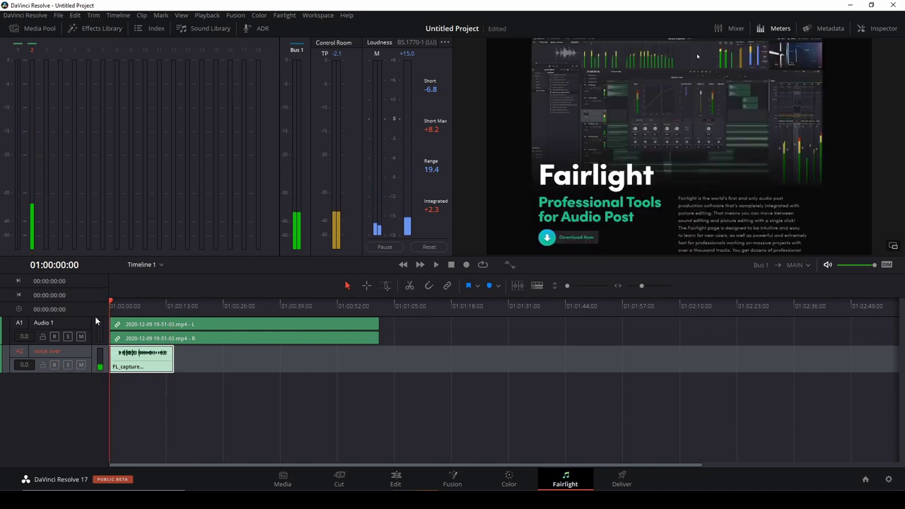
pyautogui.press('space')
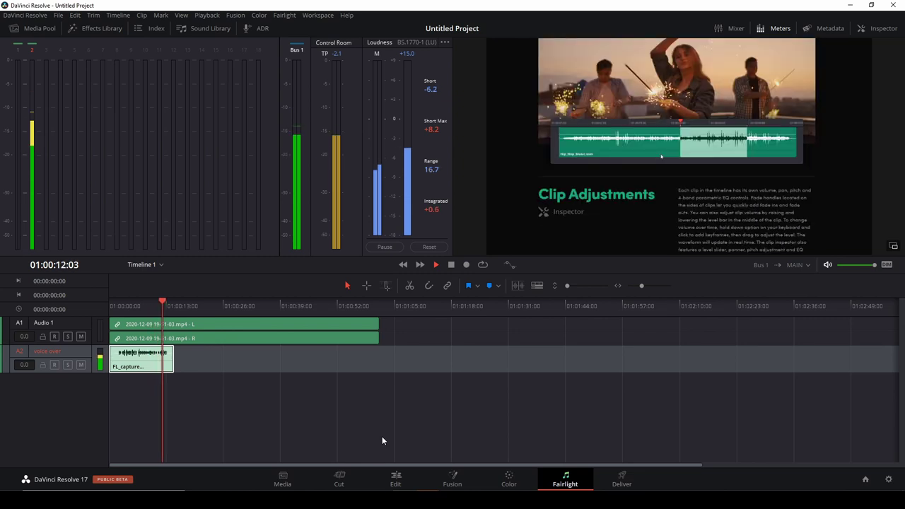
pyautogui.press('space')
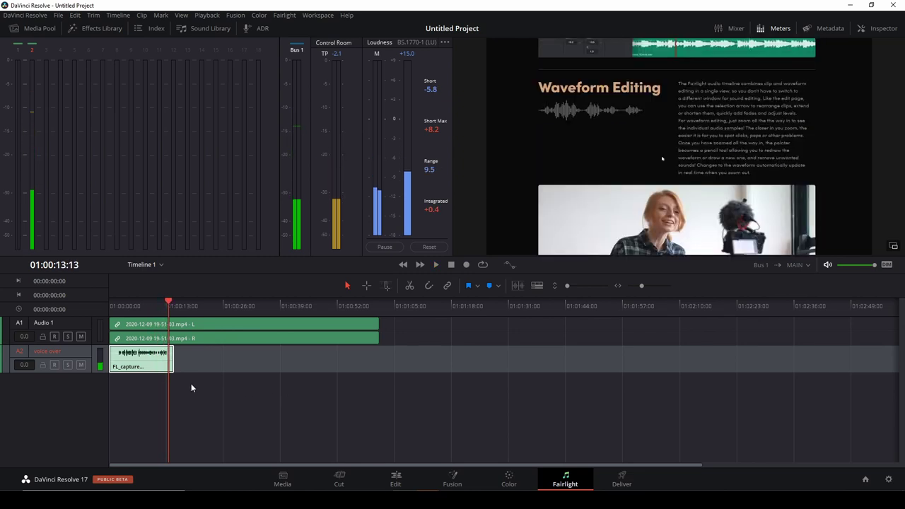
pyautogui.click(128, 305)
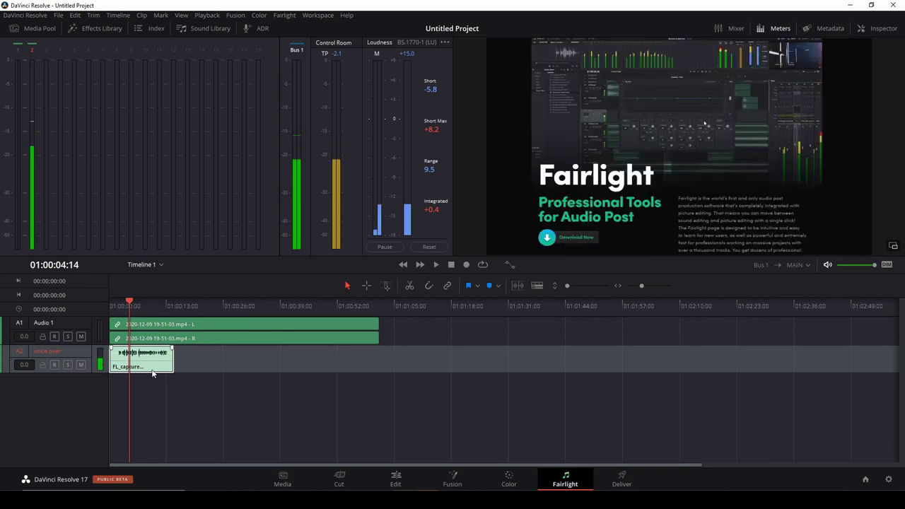
pyautogui.click(156, 363)
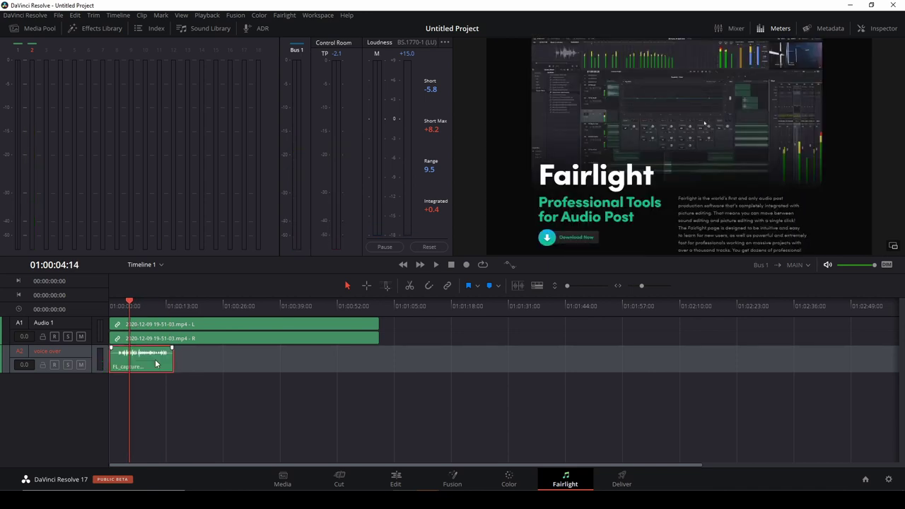
pyautogui.click(883, 30)
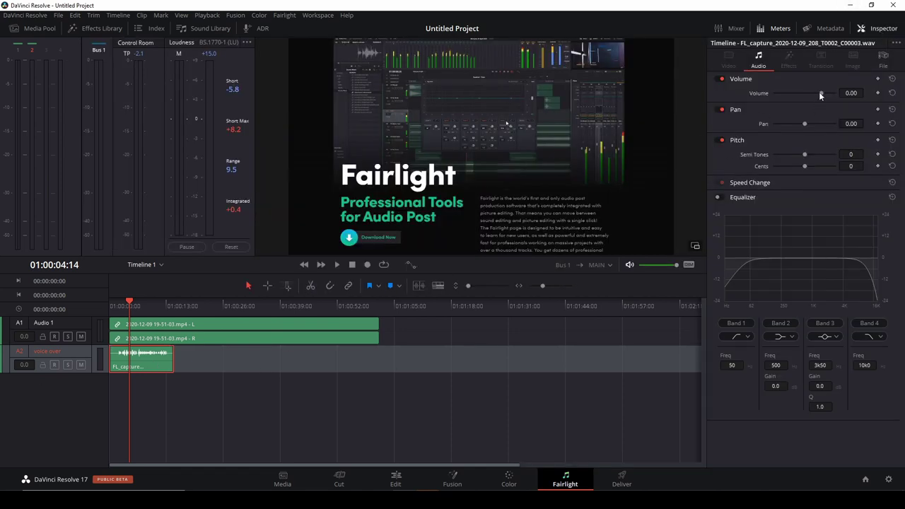
# Make the voice over track taller and adjust the FL_capture clip's volume level.
pyautogui.moveTo(90, 373); pyautogui.dragTo(88, 432)
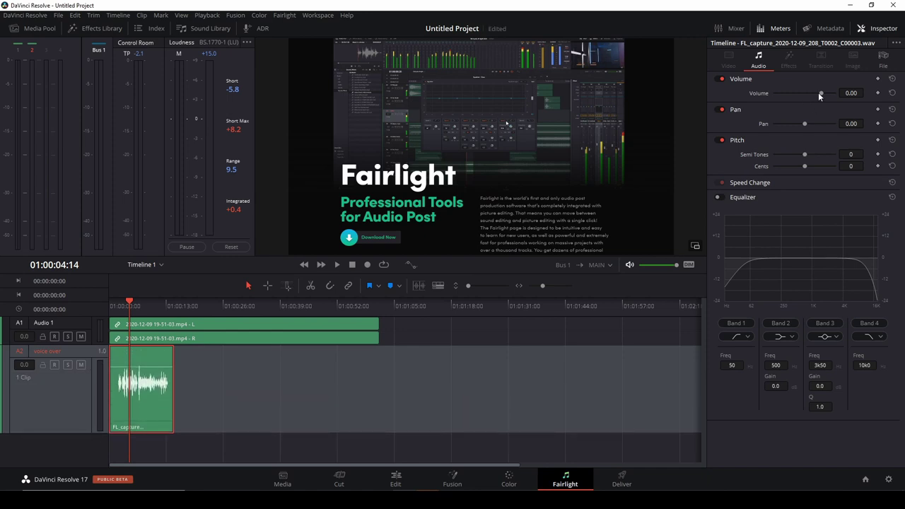
pyautogui.moveTo(819, 92); pyautogui.dragTo(824, 99)
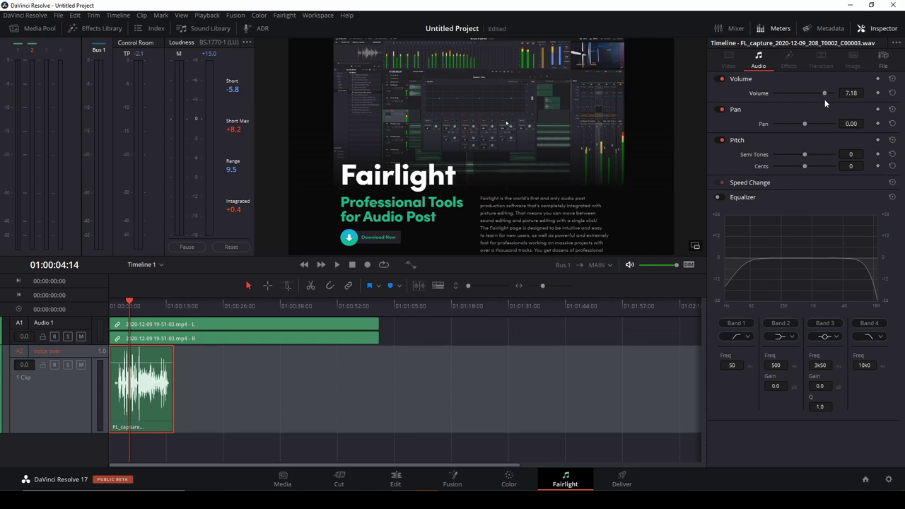
pyautogui.doubleClick(825, 95)
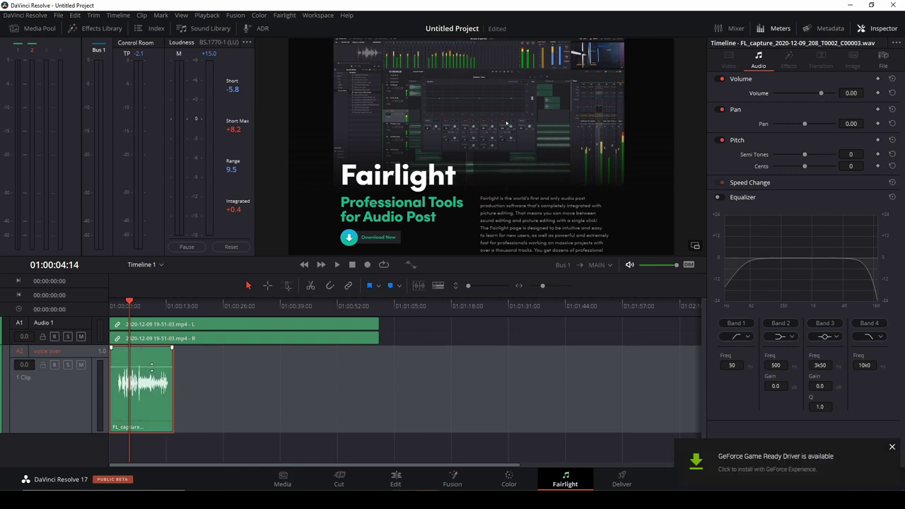
pyautogui.moveTo(152, 365); pyautogui.dragTo(157, 362)
# Play the voice-over to check the level, then return to the Edit page.
pyautogui.press('space')
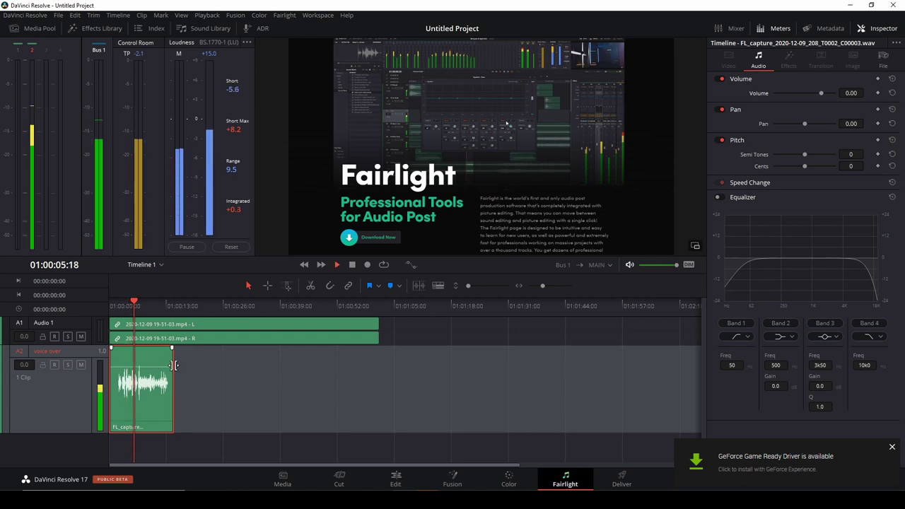
pyautogui.press('space')
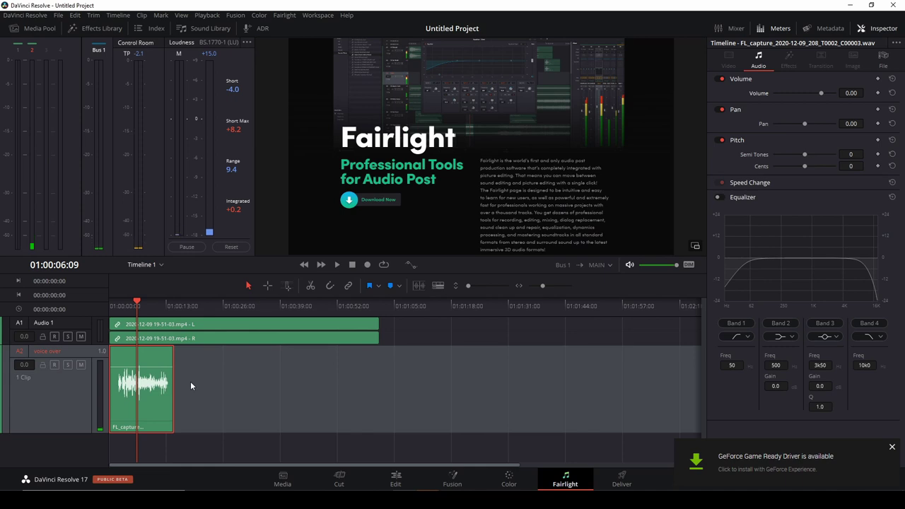
pyautogui.click(397, 484)
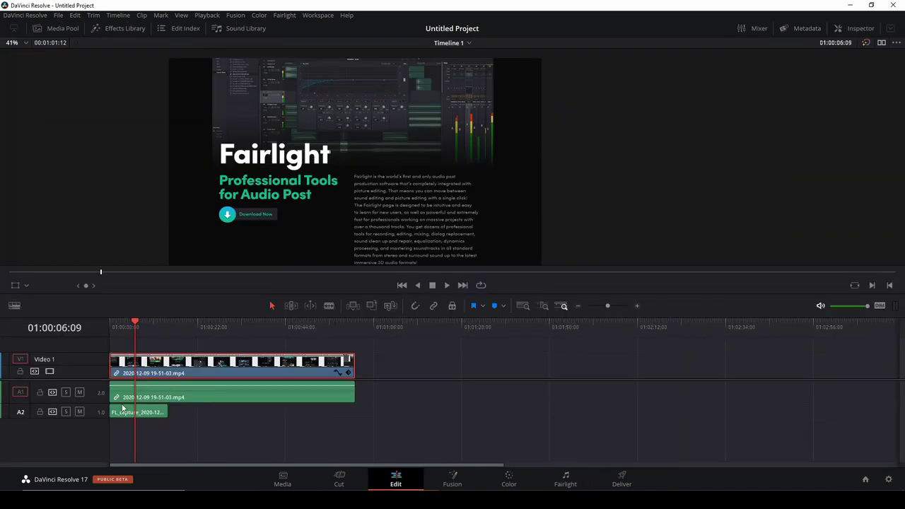
# Select the FL_capture clip, enlarge track A2 to show its waveform, and rewind the playhead to the start.
pyautogui.click(130, 414)
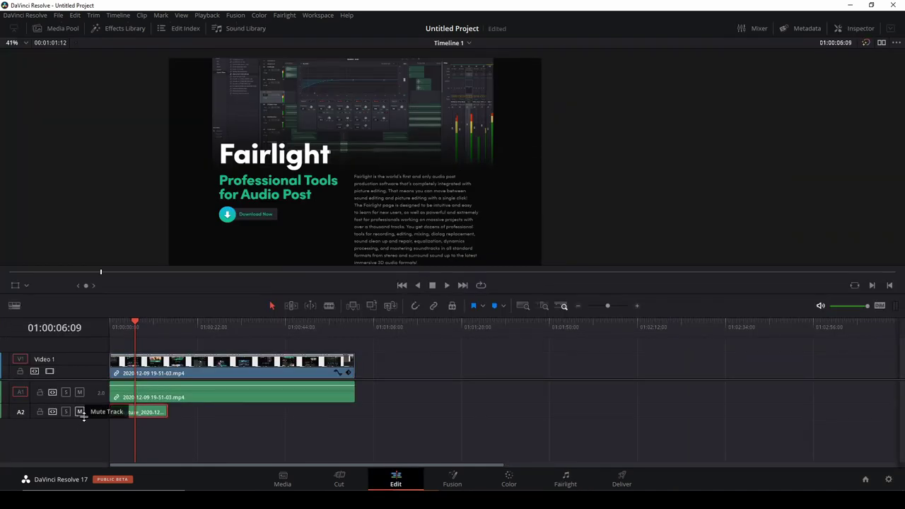
pyautogui.moveTo(84, 417); pyautogui.dragTo(85, 435)
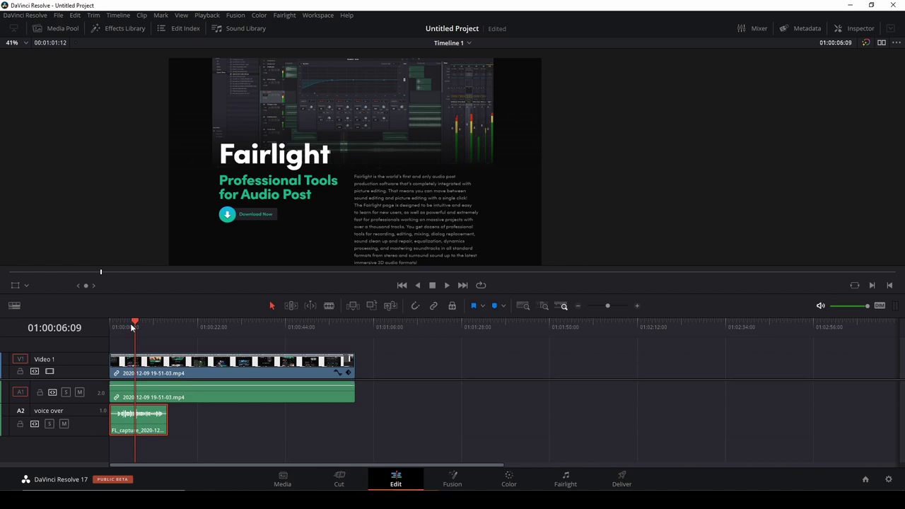
pyautogui.moveTo(130, 323); pyautogui.dragTo(92, 331)
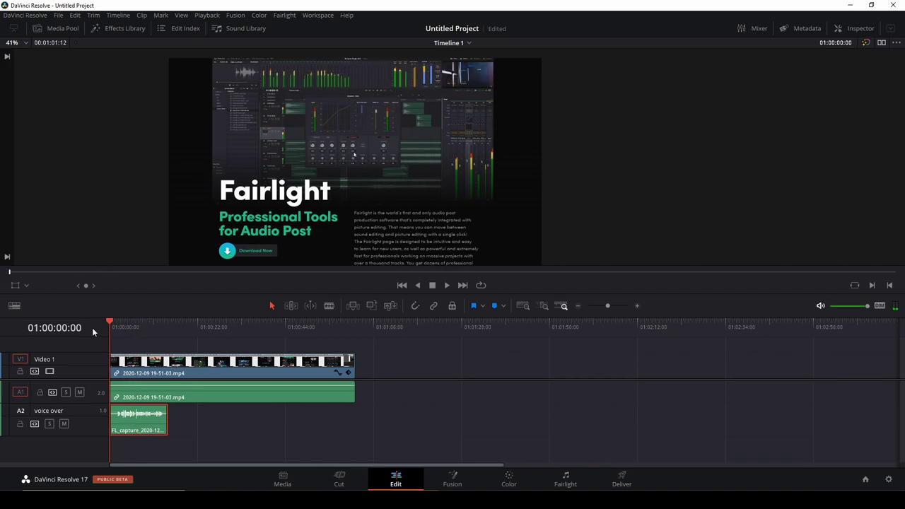